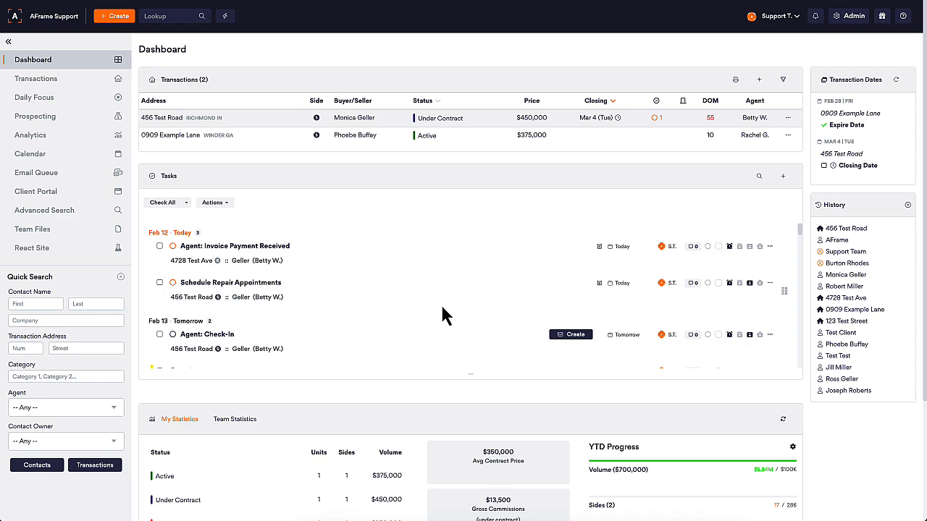
Open the knowledge base from the help page, search for "zap", and review the Zapier Integration article through the intake form templates
left_click(903, 16)
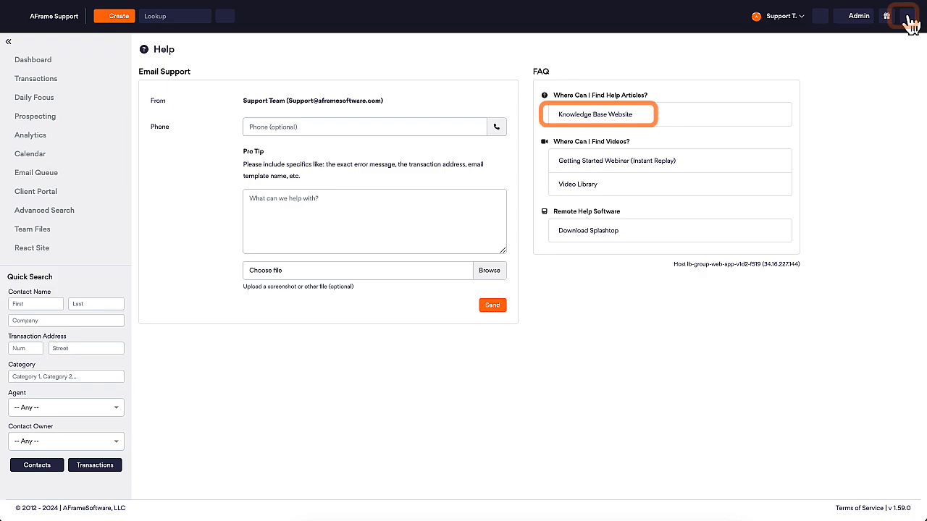
left_click(612, 123)
left_click(180, 122)
type("zao")
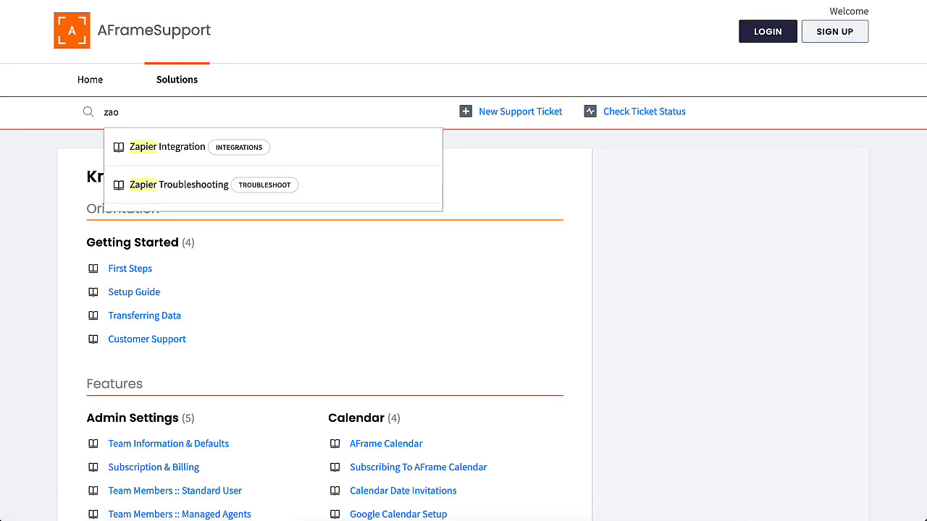
key("BackSpace")
type("p")
left_click(137, 150)
scroll(233, 312, "down", 2)
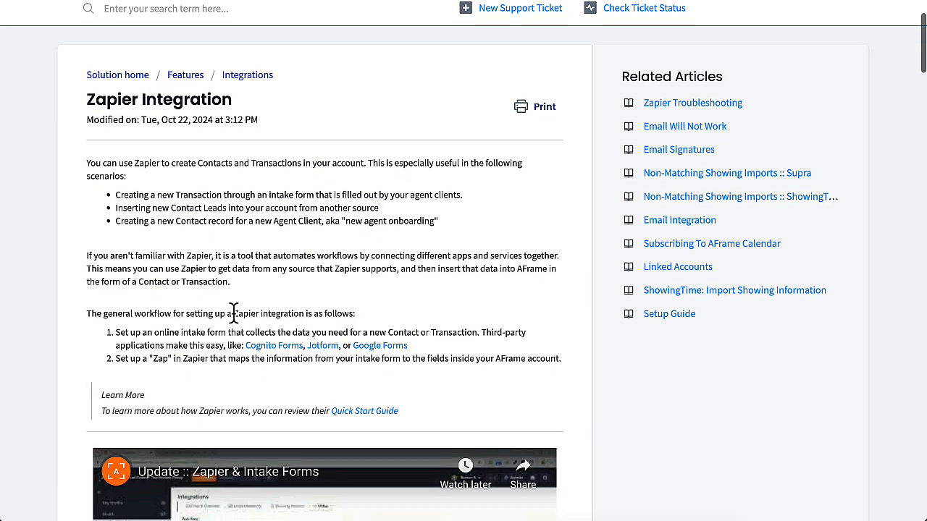
scroll(234, 290, "down", 4)
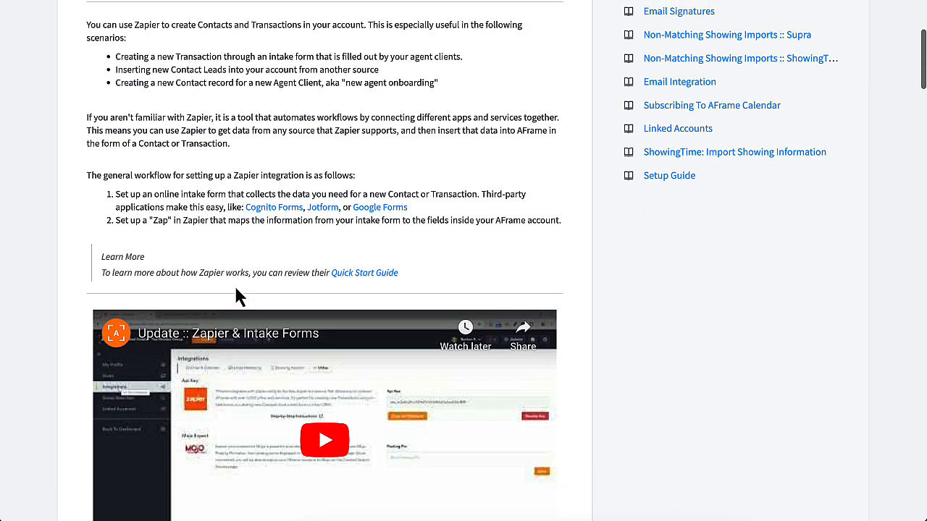
scroll(235, 294, "down", 10)
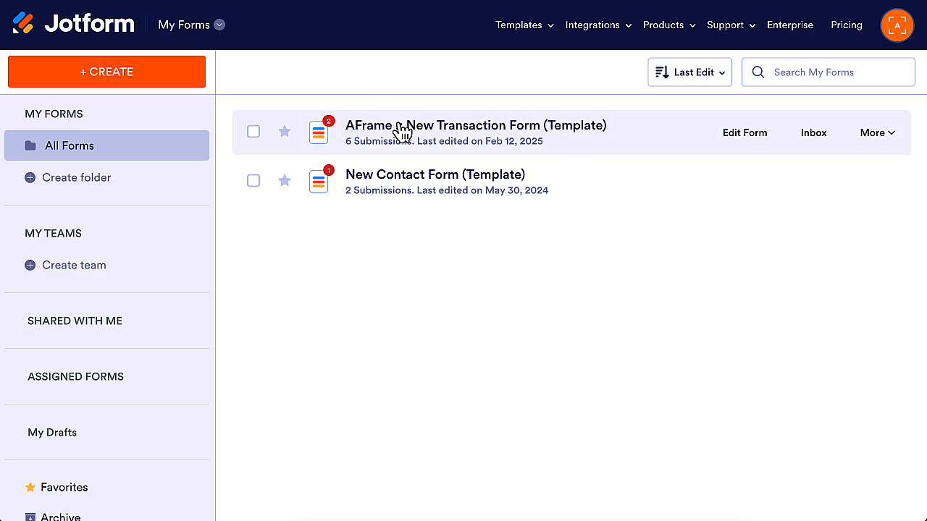
Switch to Jotform, open AFrame :: New Transaction Form (Template) for editing, and look over its fields
left_click(400, 130)
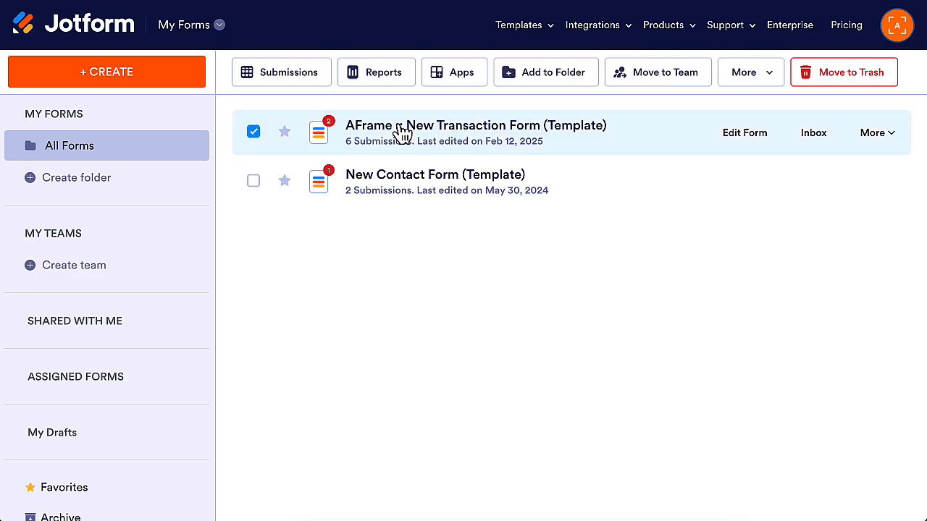
left_click(729, 138)
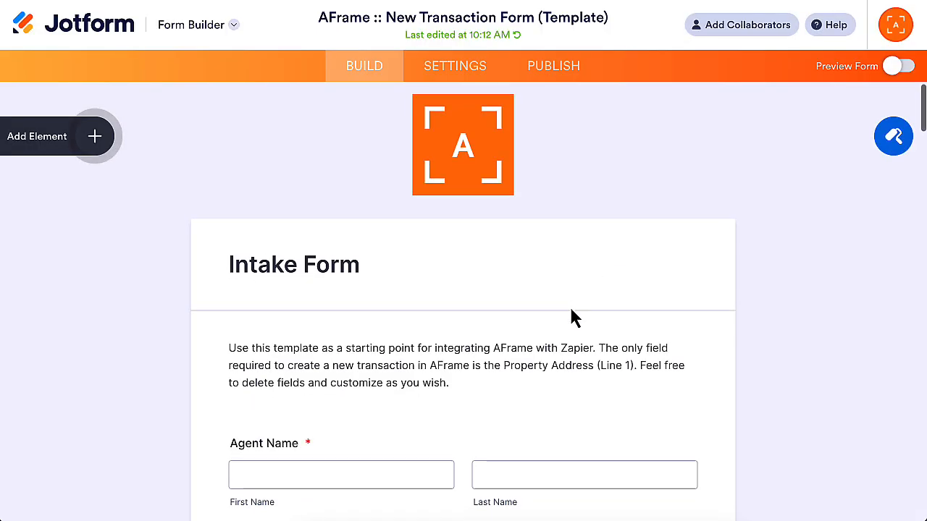
scroll(570, 312, "down", 10)
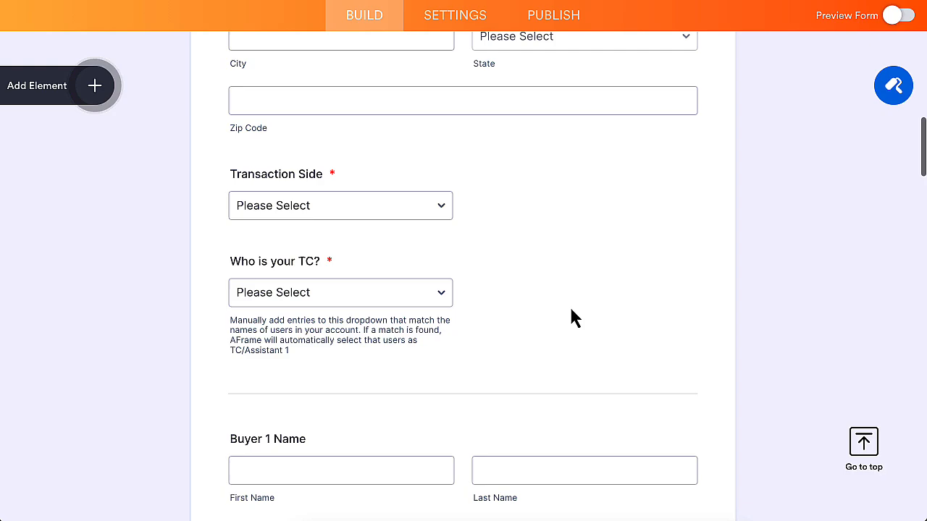
scroll(571, 312, "down", 14)
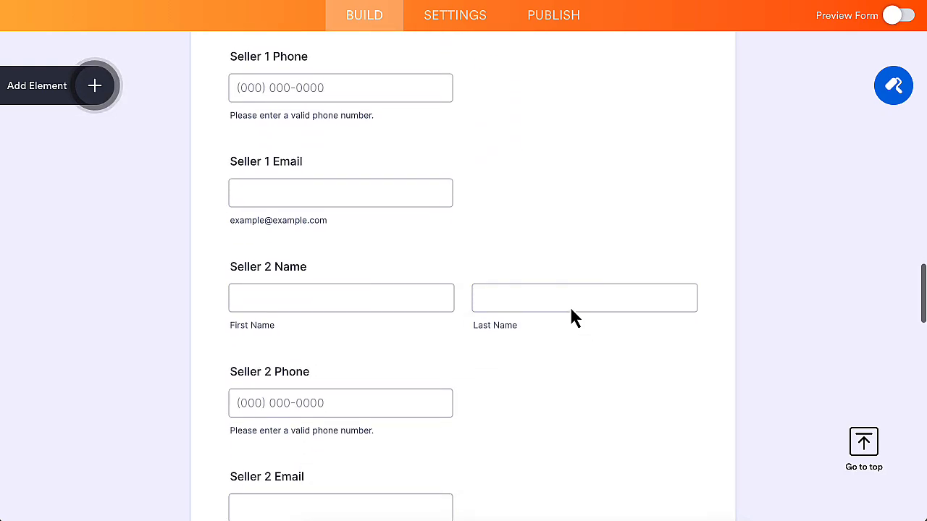
scroll(571, 316, "up", 20)
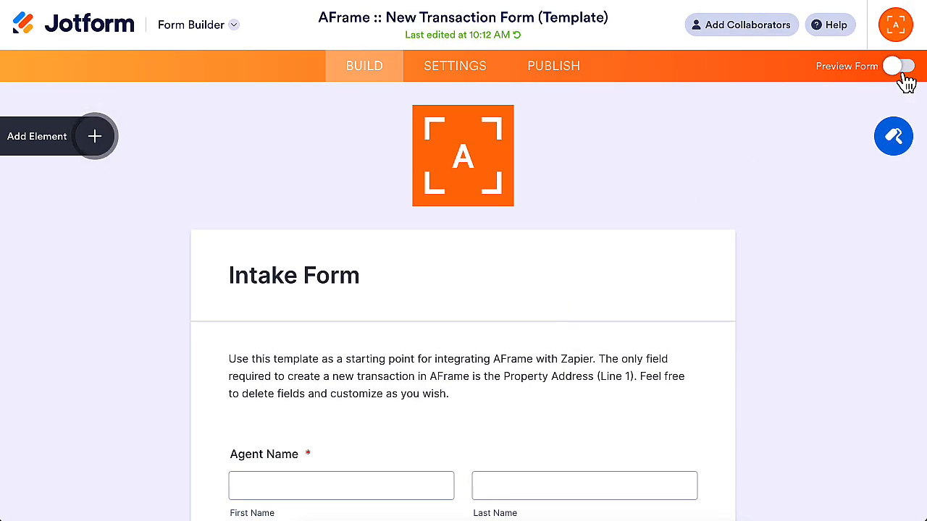
Preview the intake form and go to its entry fields
left_click(903, 76)
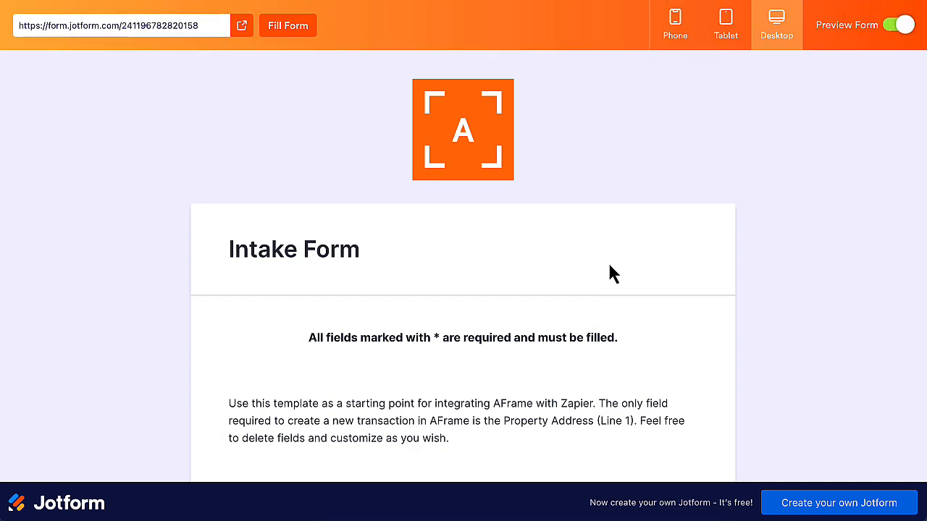
scroll(610, 272, "down", 5)
left_click(353, 193)
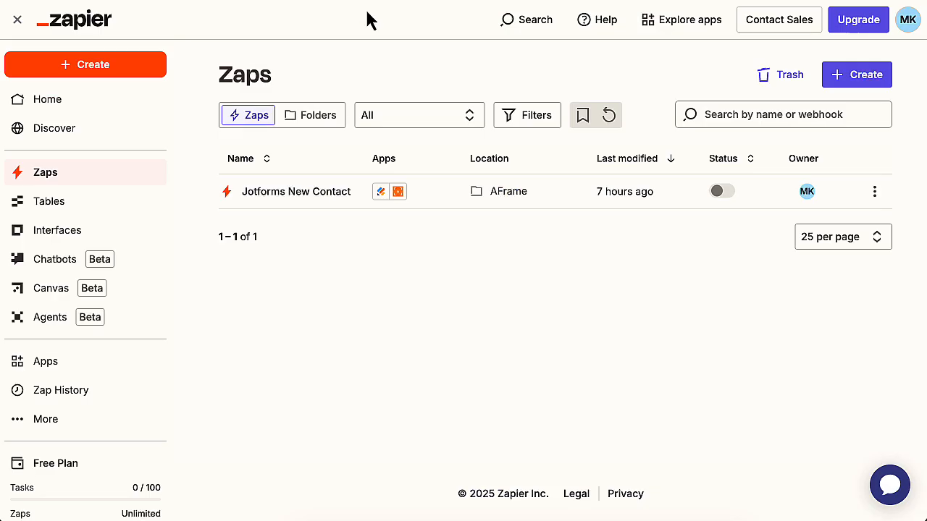
Switch to Zapier, create a new Zap, and dismiss the Learn the basics card
left_click(859, 84)
left_click(818, 117)
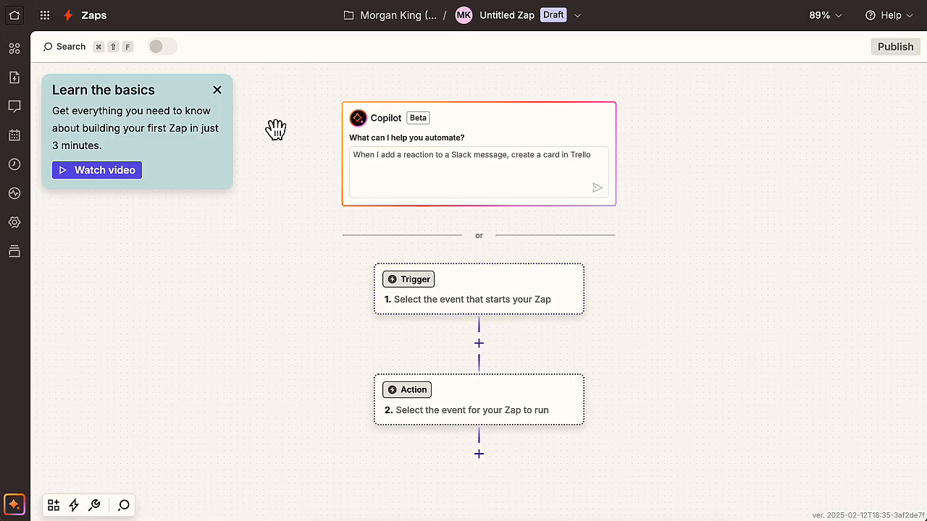
left_click(217, 89)
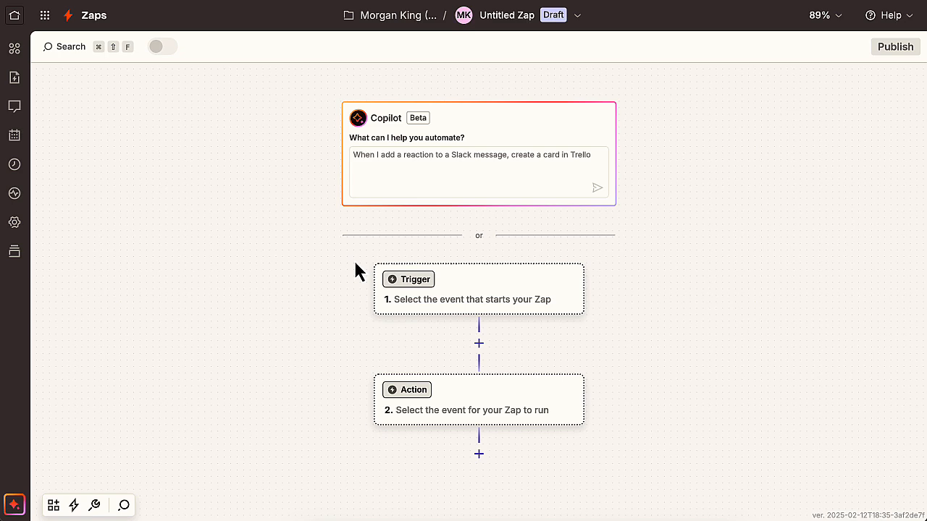
Set up the Zap's trigger with Jotform, the New Submission event and the AFrame_Support account
left_click(461, 299)
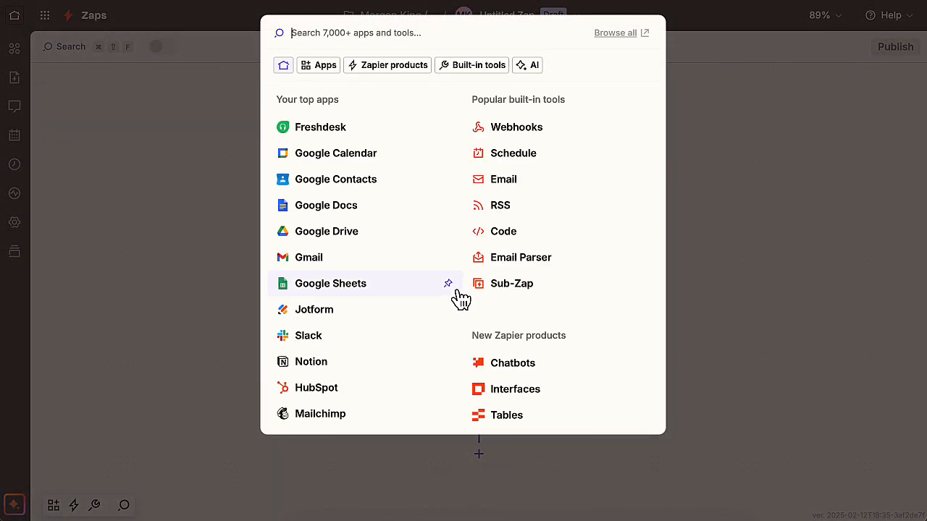
left_click(331, 319)
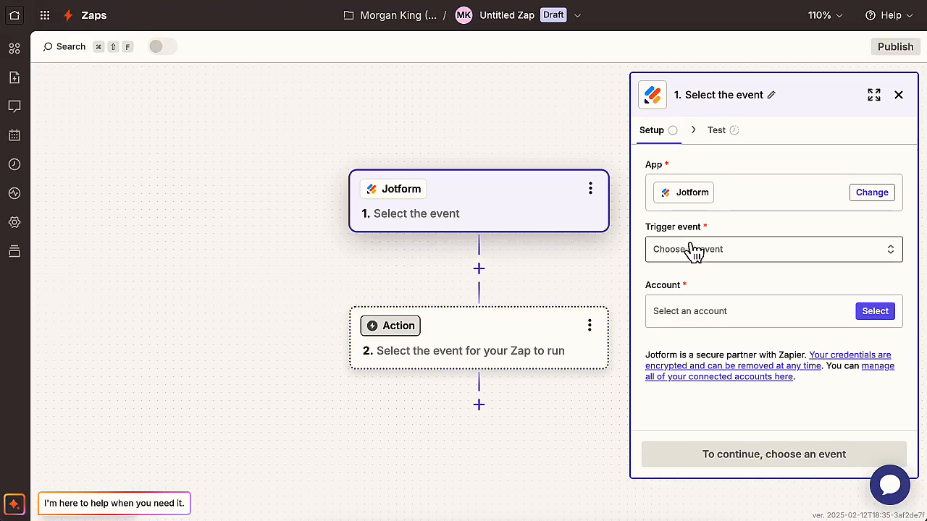
left_click(693, 252)
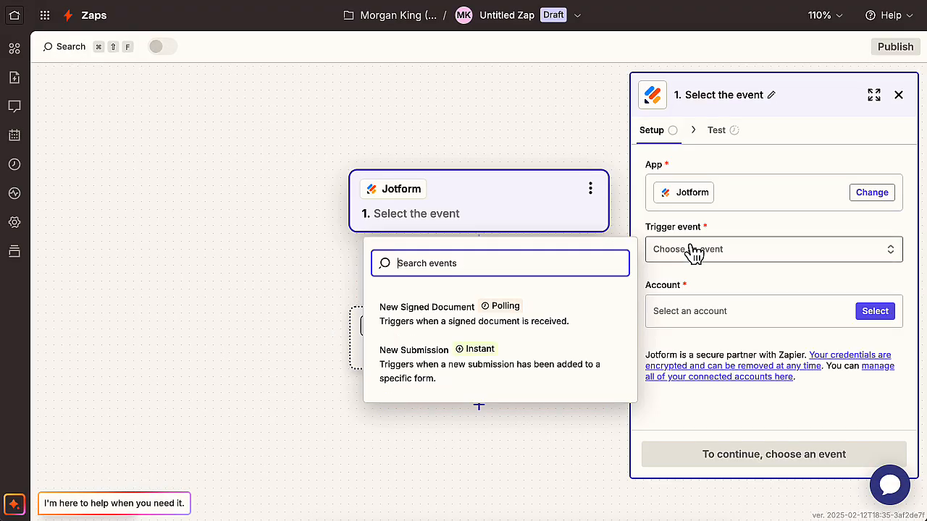
left_click(538, 367)
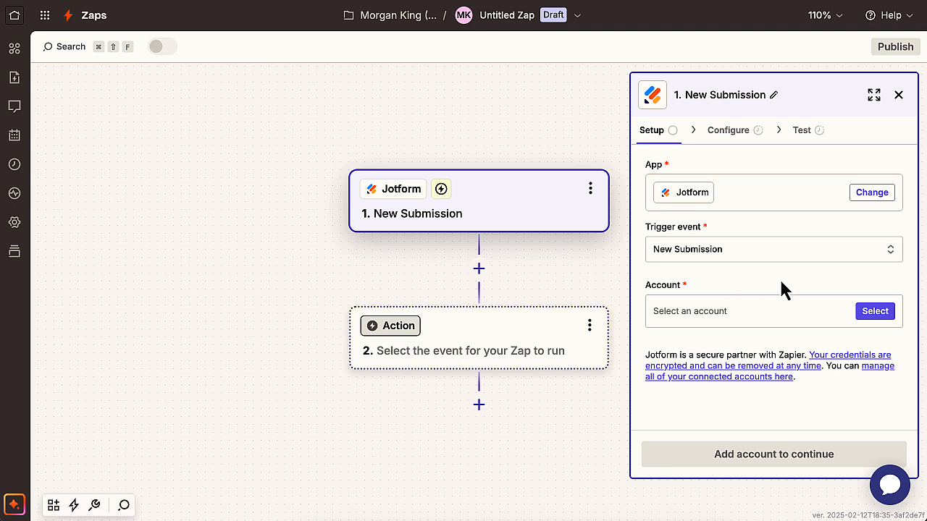
left_click(875, 312)
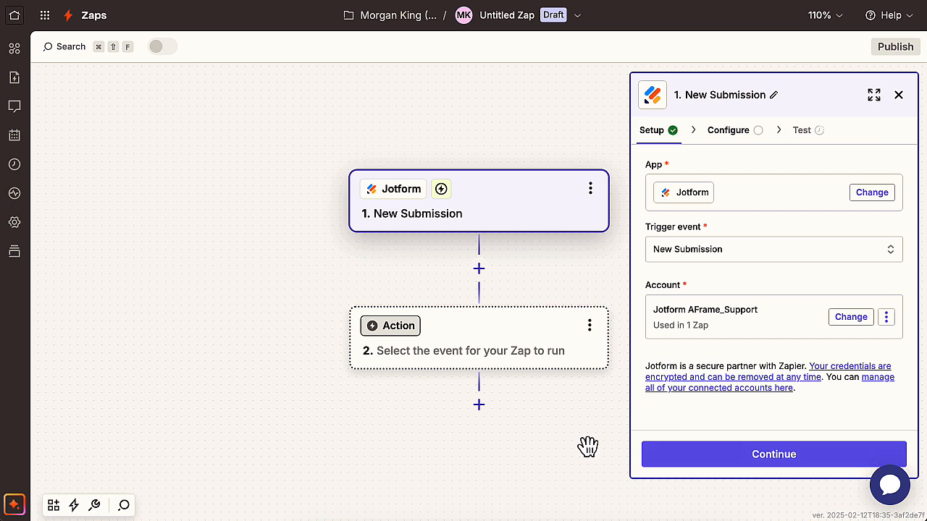
left_click(685, 456)
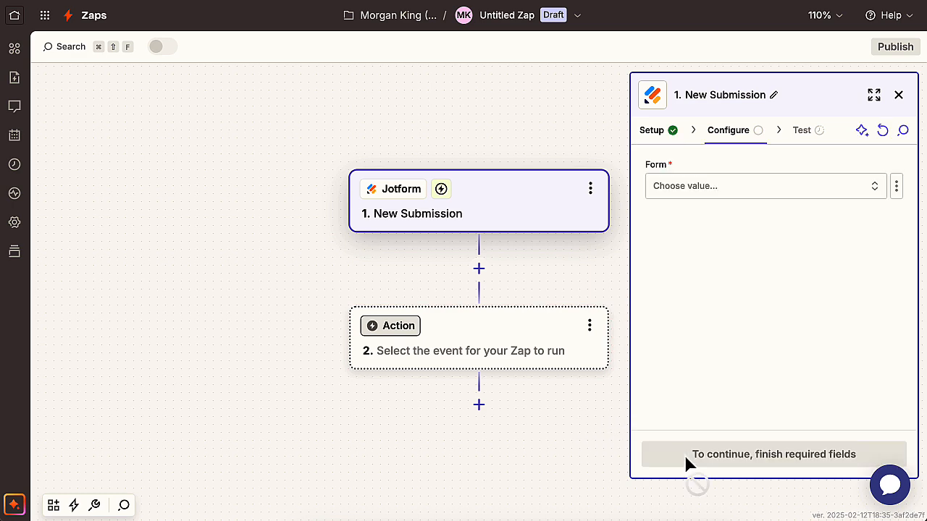
Configure the trigger to use the AFrame :: New Transaction Form (Template) form
left_click(697, 193)
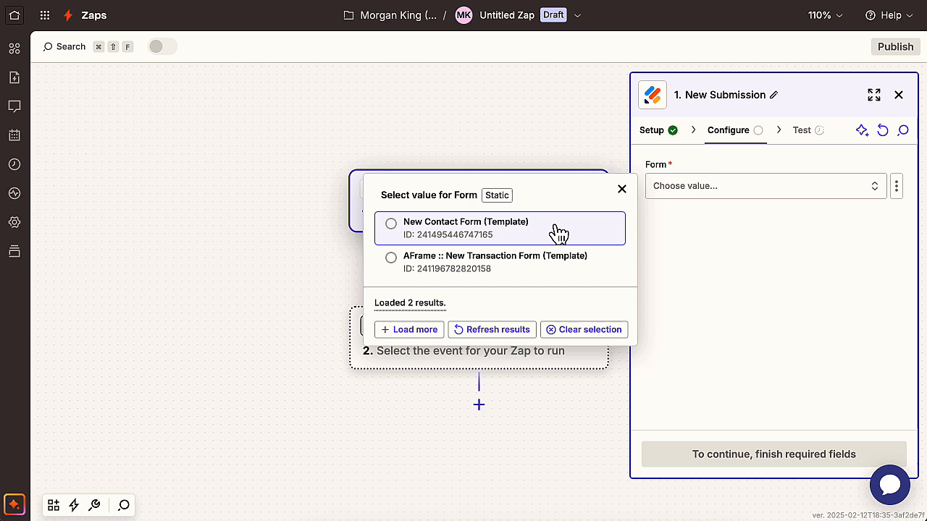
left_click(533, 265)
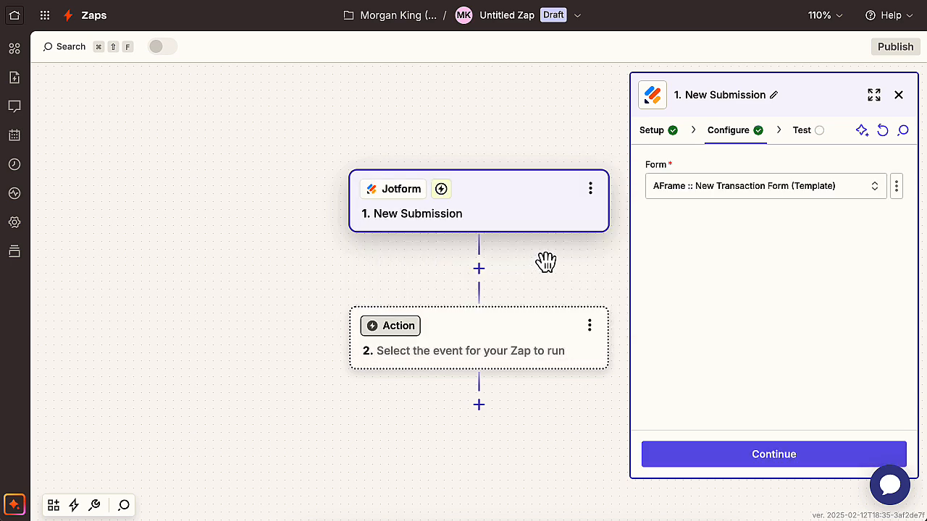
left_click(775, 457)
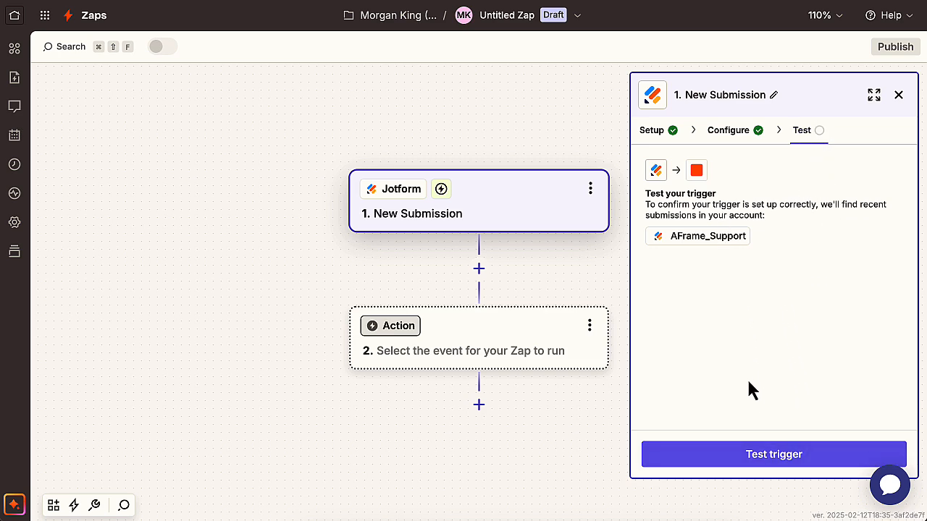
Test the trigger, review the Submission C record, and continue with it as the sample
left_click(760, 467)
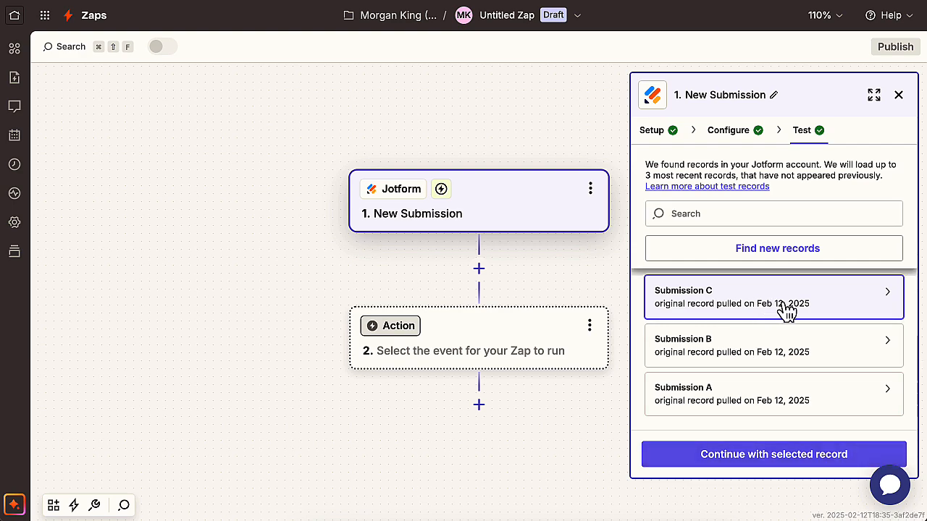
mouse_move(837, 304)
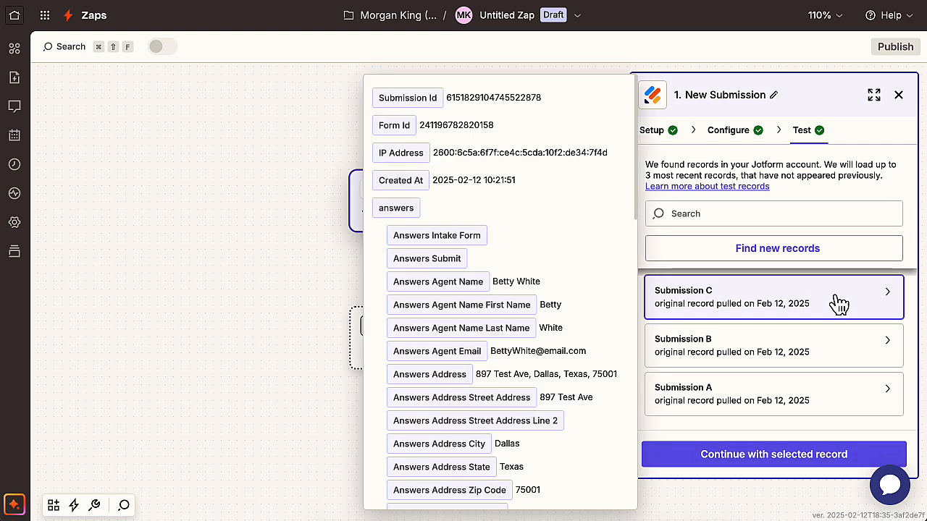
left_click(807, 462)
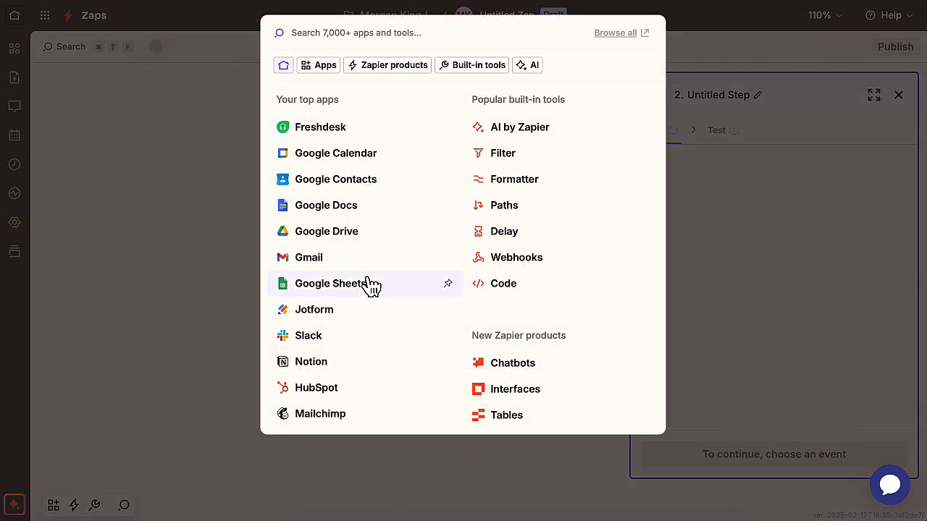
Find AFrame with the search "afra", set it as the action app, and choose the Create Transaction event
type("afra")
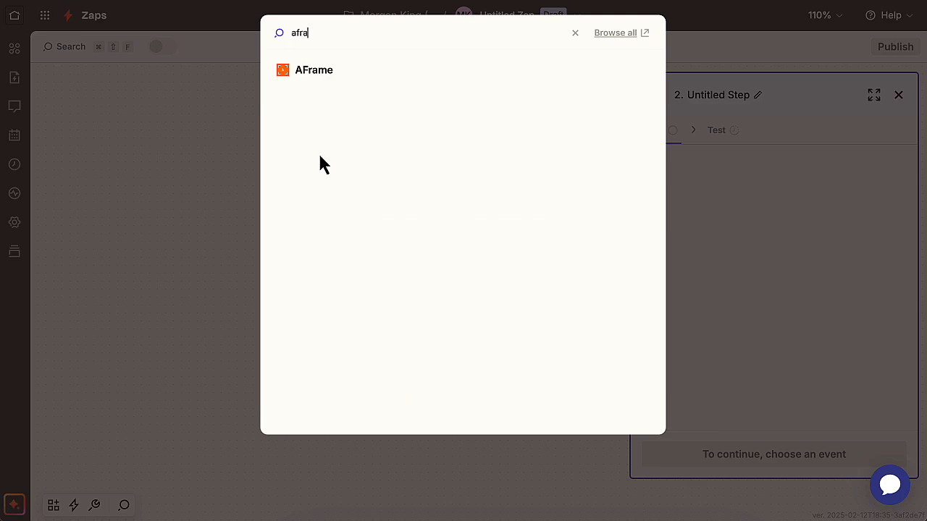
left_click(321, 72)
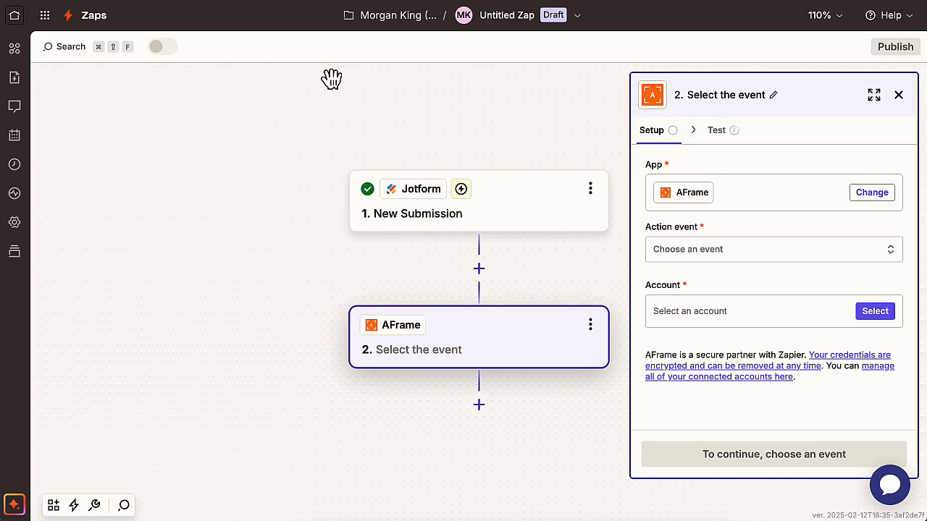
left_click(699, 263)
left_click(537, 385)
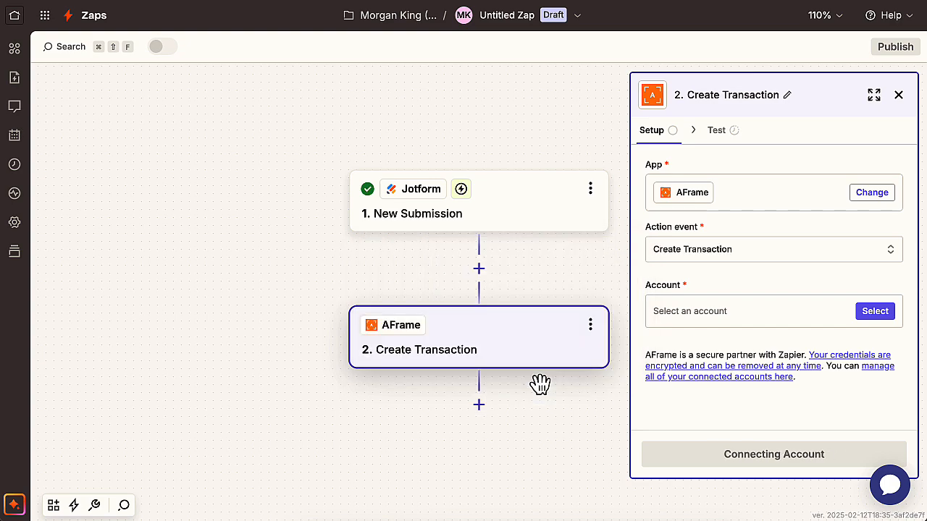
Start connecting the action's AFrame account, and copy the Zapier API key from the AFrame profile's other integrations
left_click(879, 320)
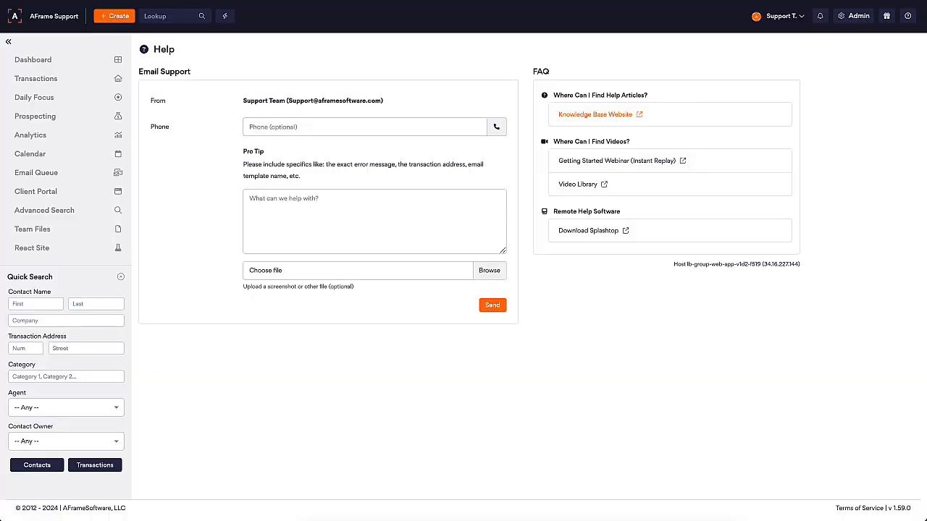
left_click(800, 21)
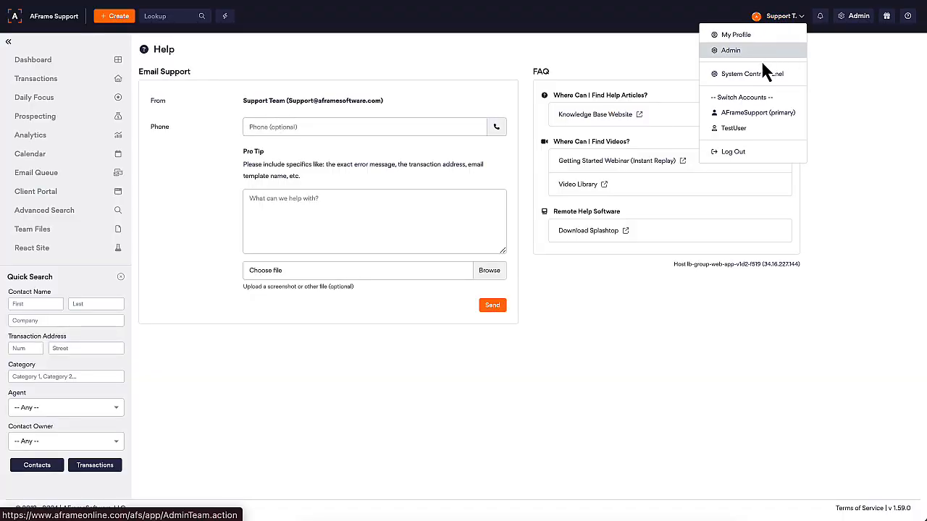
left_click(759, 36)
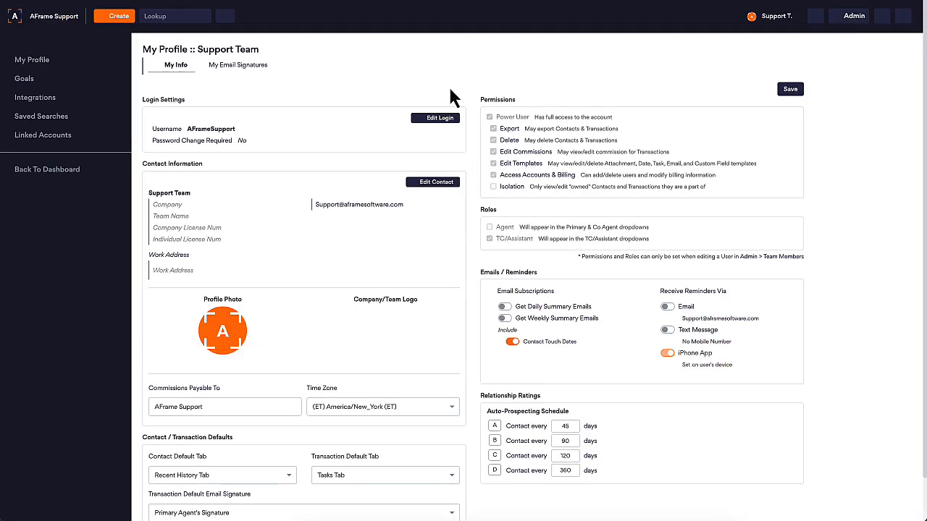
left_click(91, 99)
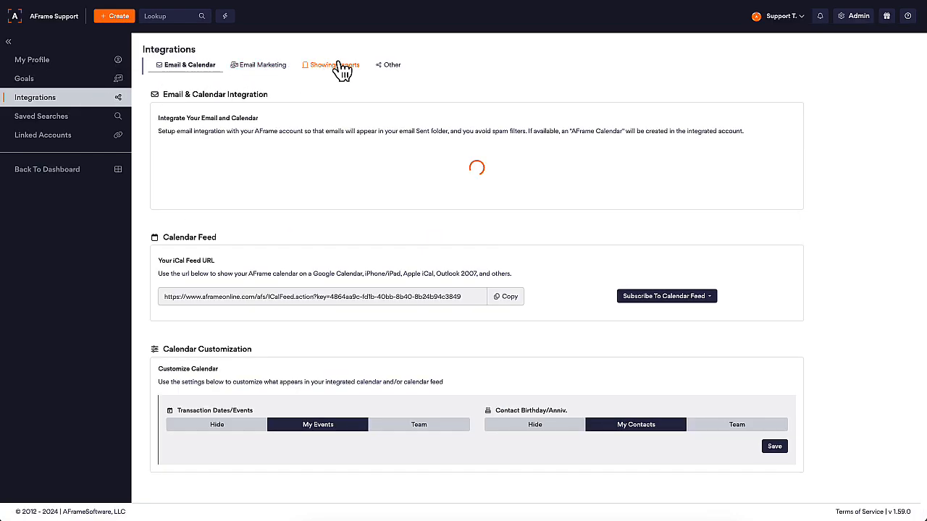
left_click(391, 67)
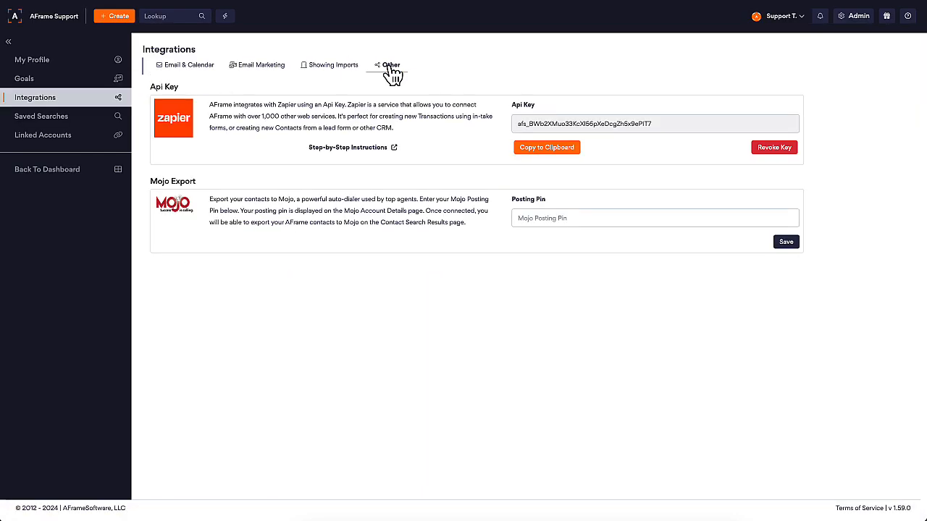
left_click(569, 150)
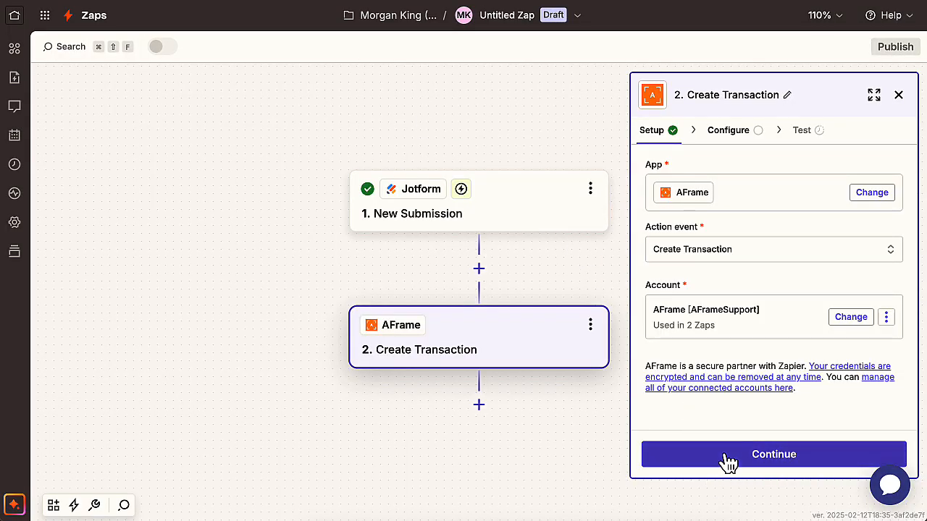
Continue to the action's field configuration, and map Property Address (Line 1) to Answers Address Street Address and Property City to Answers Address City
left_click(726, 456)
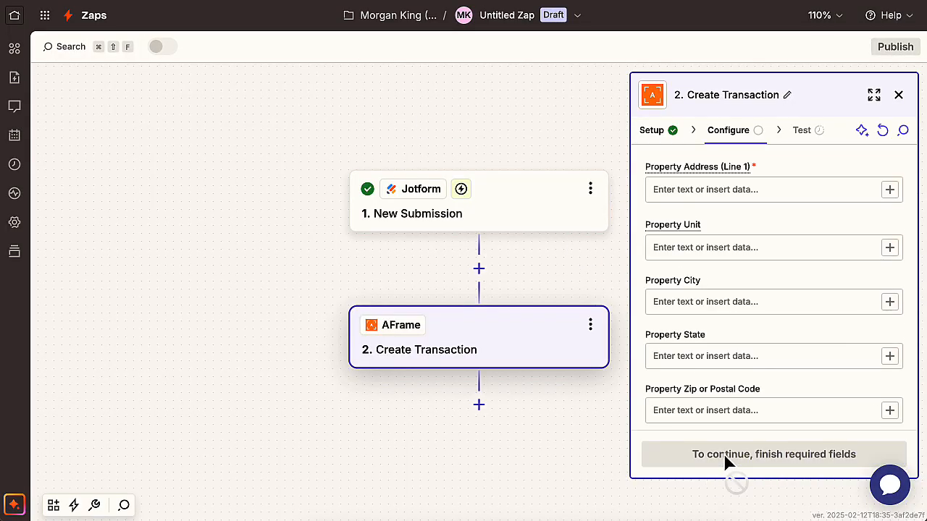
left_click(890, 190)
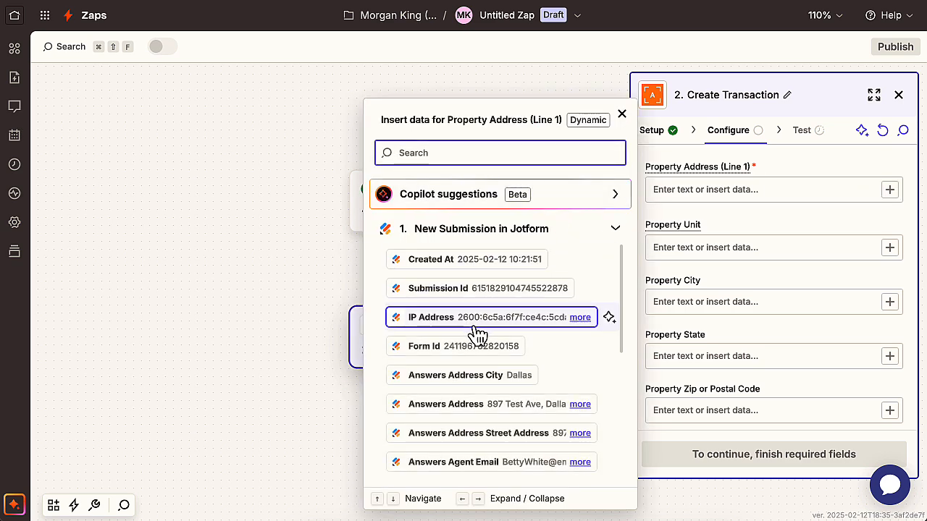
left_click(499, 435)
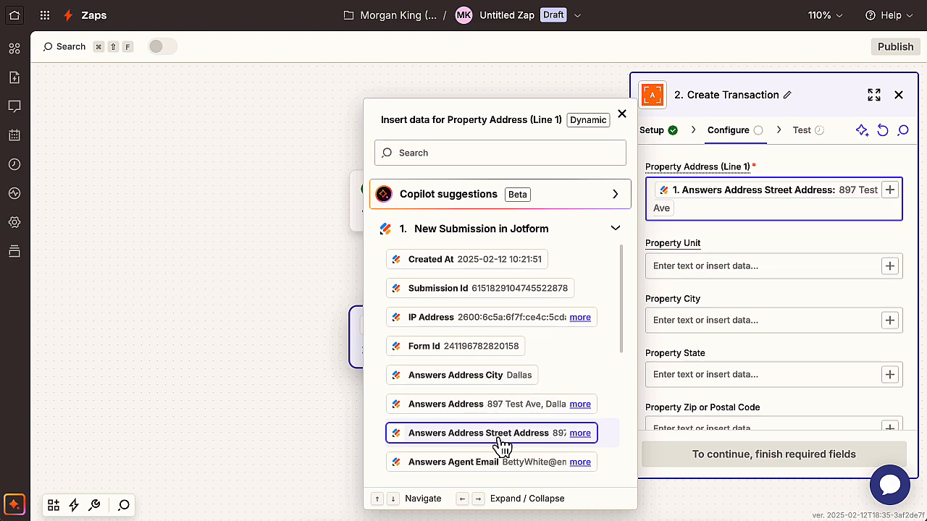
left_click(890, 322)
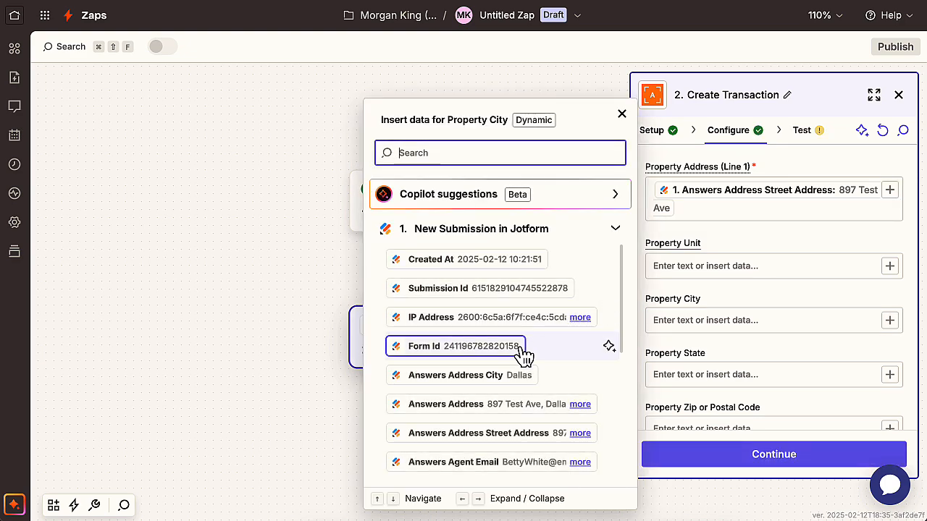
left_click(507, 383)
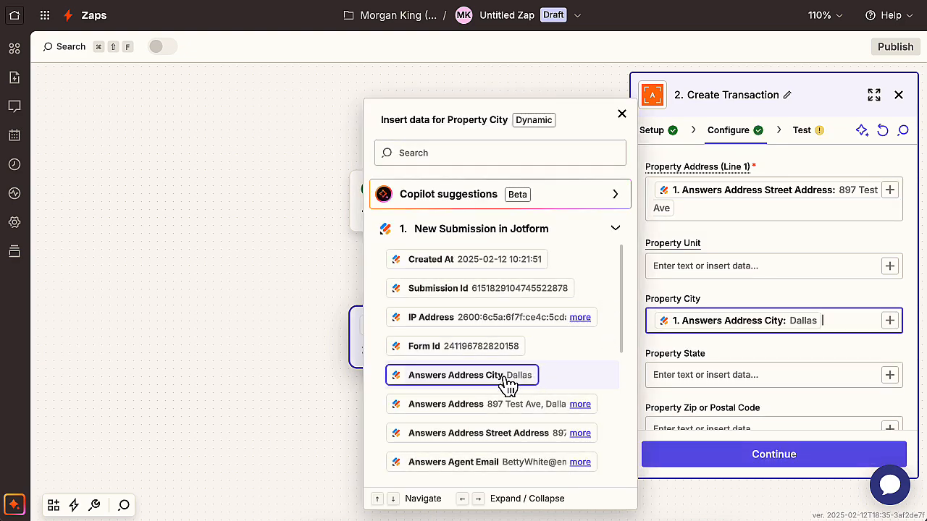
Map Property State to the Jotform field Answers Address State, found with the search "state"
left_click(891, 384)
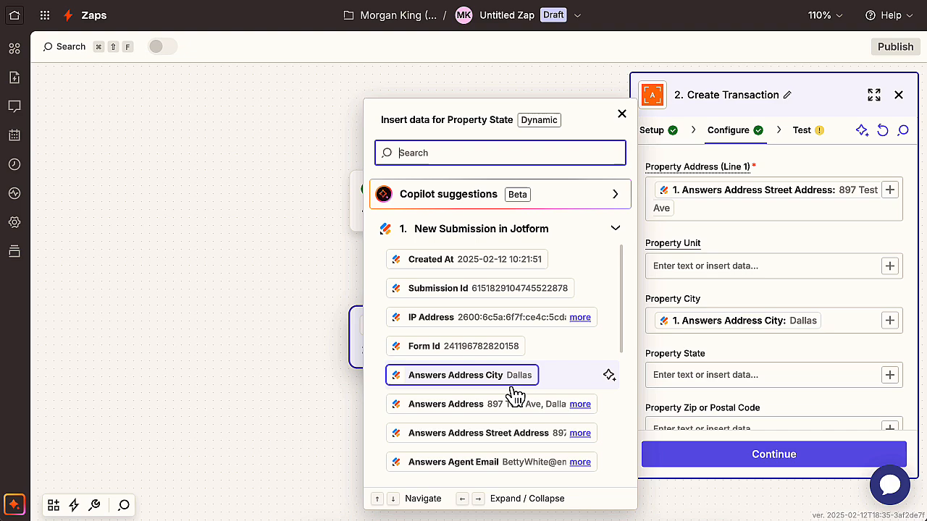
scroll(515, 408, "down", 2)
scroll(514, 406, "up", 2)
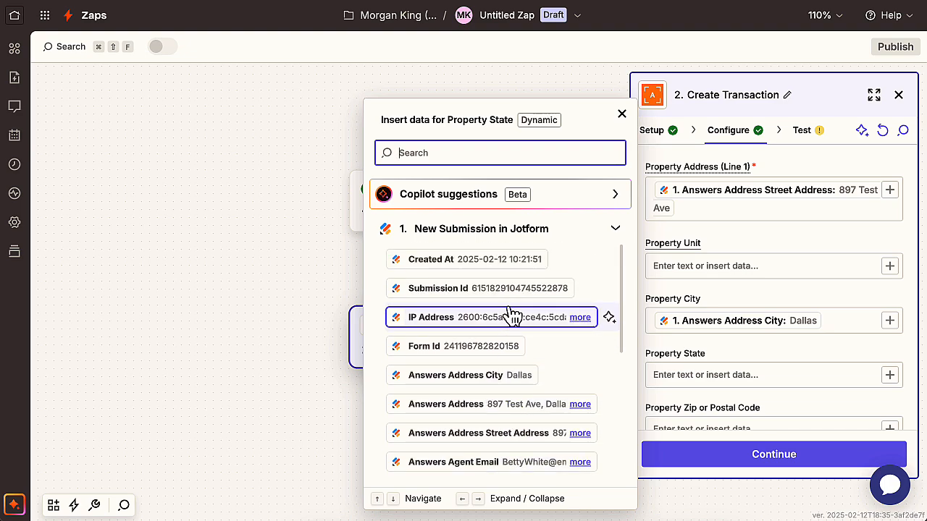
type("state")
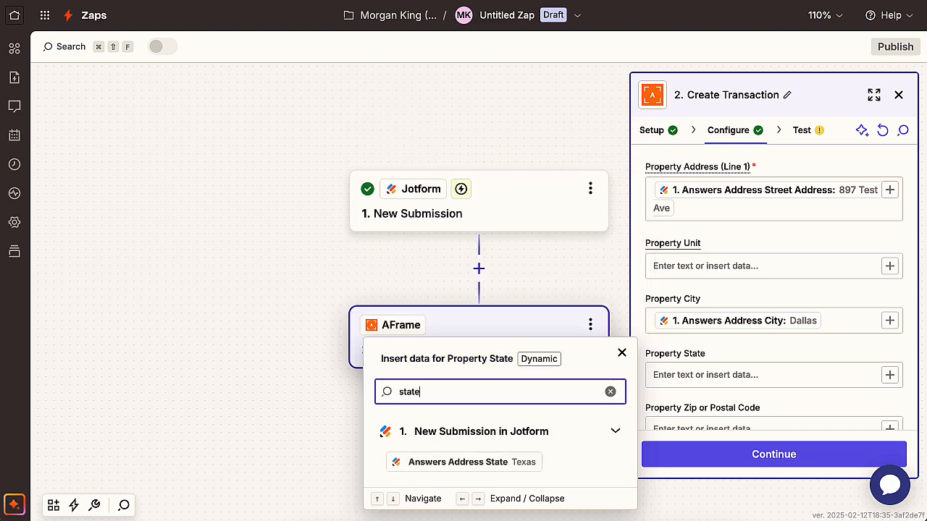
left_click(516, 466)
Review the Create Transaction field mappings for agents, buyers, sellers, dates, notes and file attachments
scroll(708, 331, "down", 10)
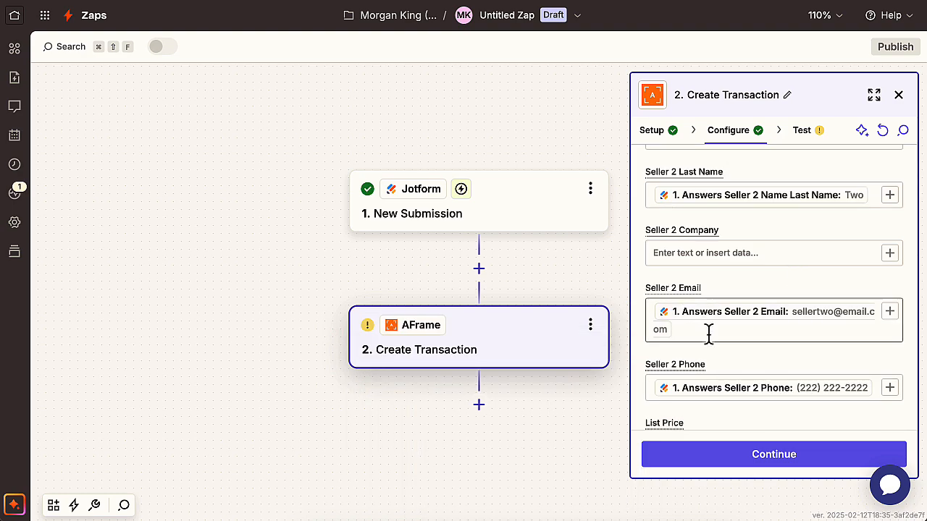
scroll(709, 335, "up", 10)
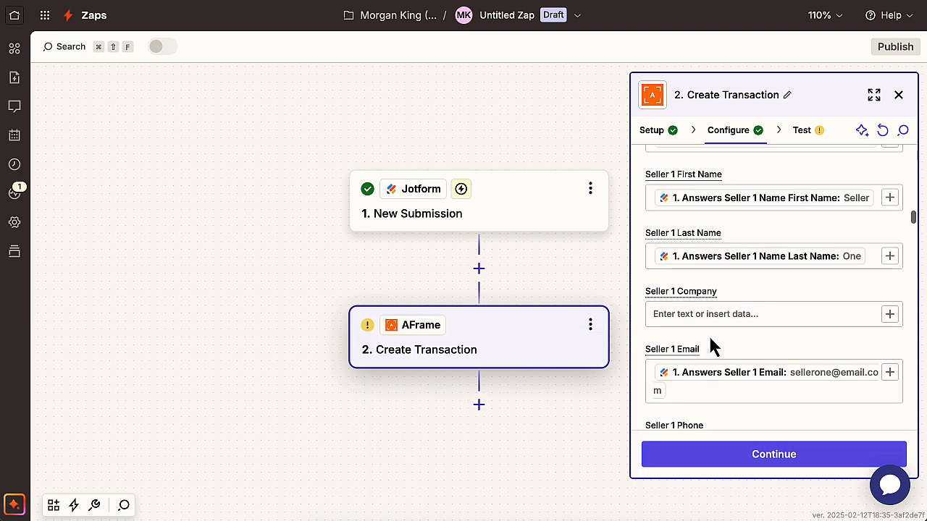
scroll(709, 346, "up", 10)
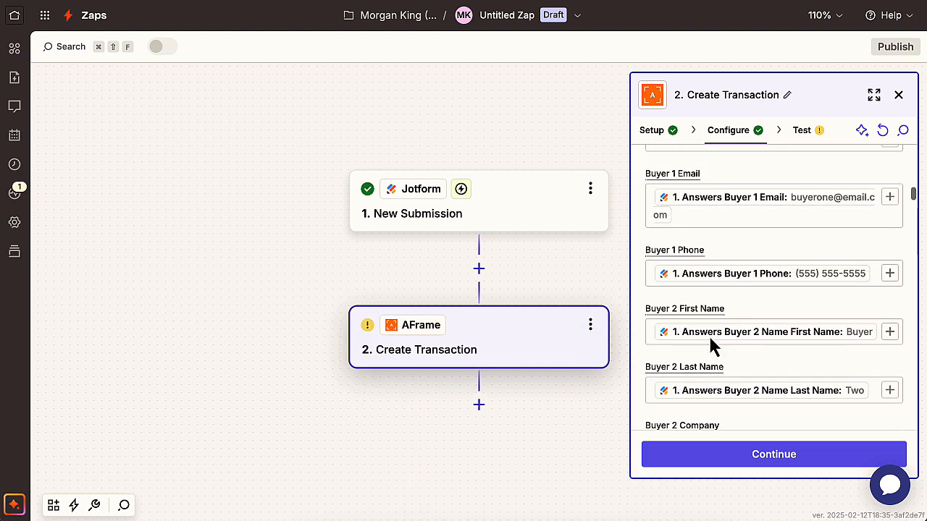
scroll(710, 346, "up", 5)
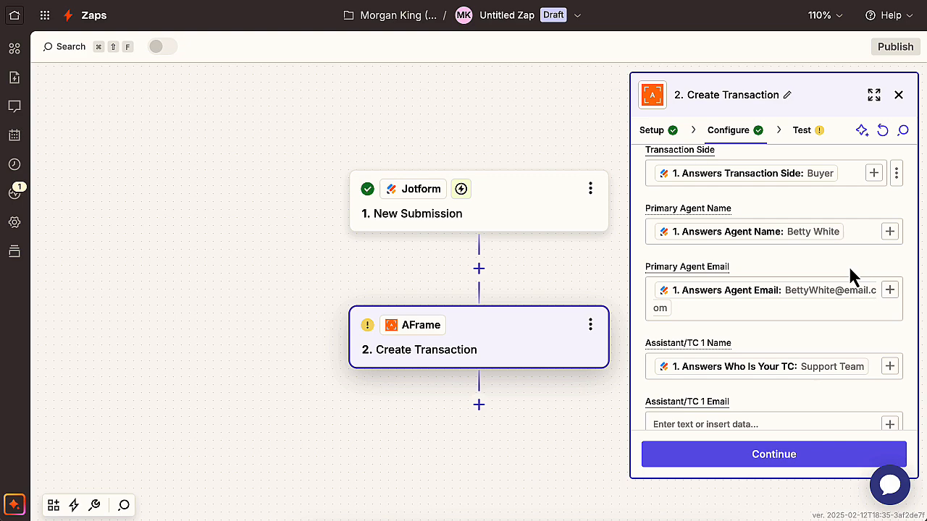
scroll(848, 266, "down", 10)
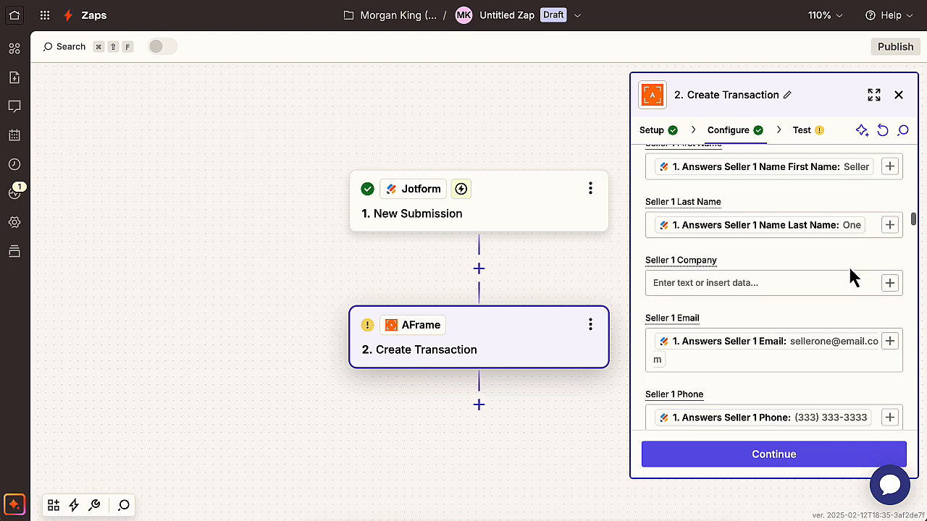
scroll(851, 271, "down", 10)
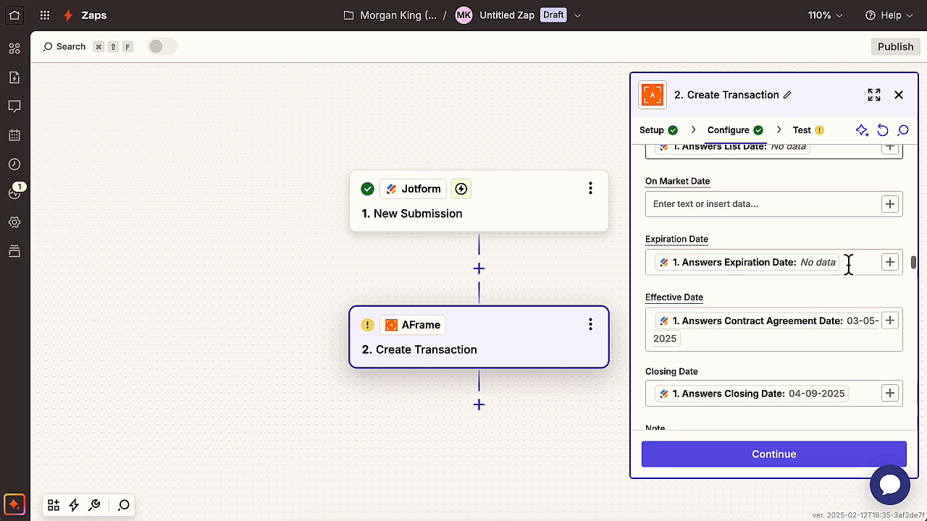
scroll(848, 264, "down", 8)
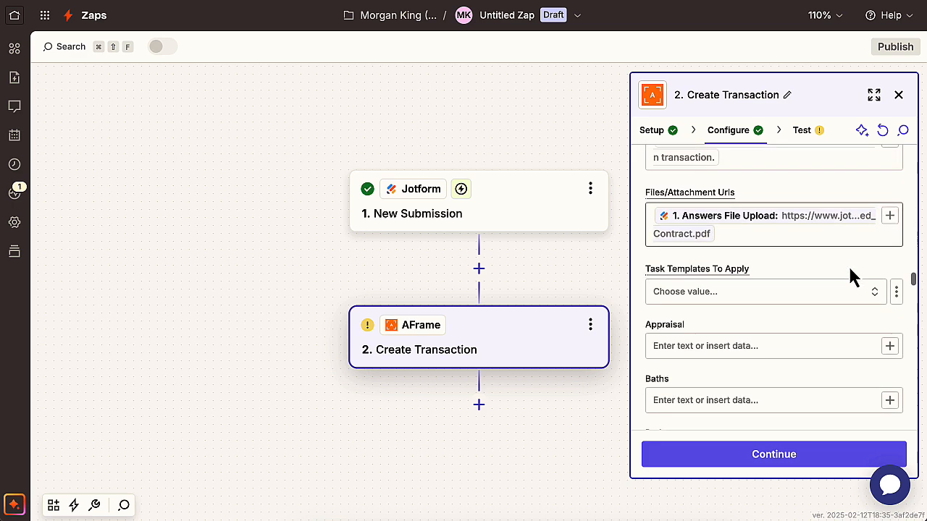
Look through the available Task Templates To Apply options and close the list without choosing one
left_click(874, 284)
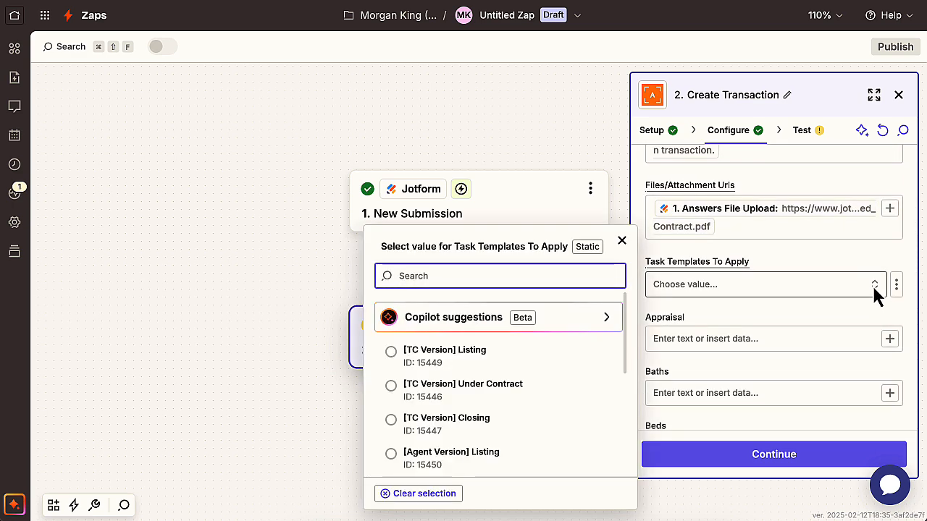
scroll(492, 409, "down", 3)
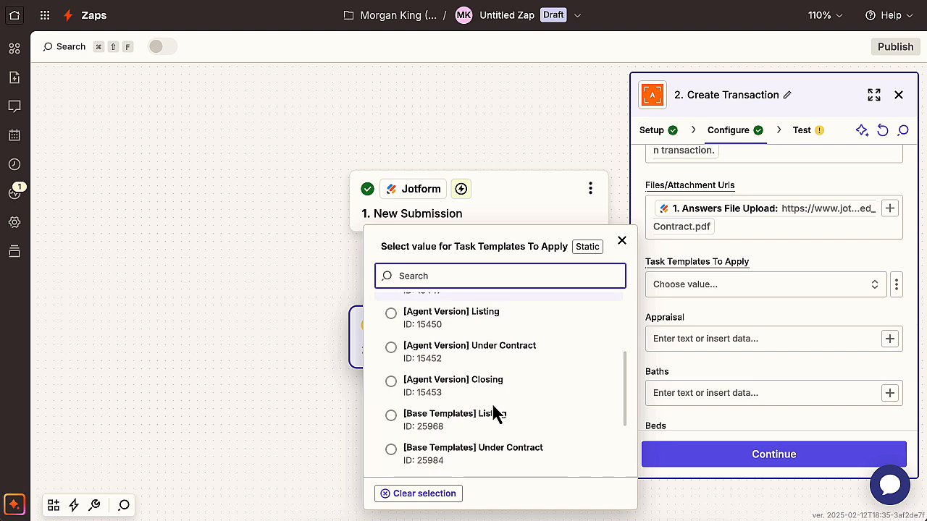
scroll(495, 412, "down", 3)
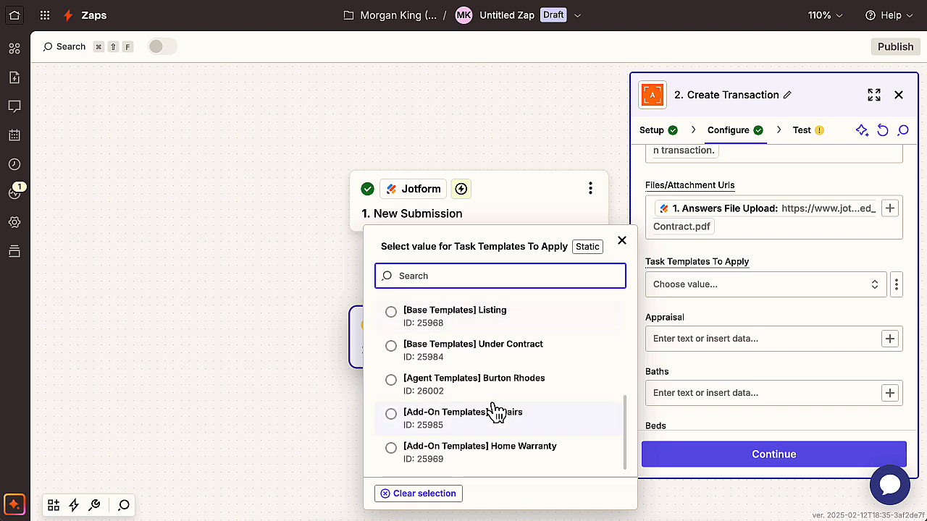
scroll(494, 413, "up", 5)
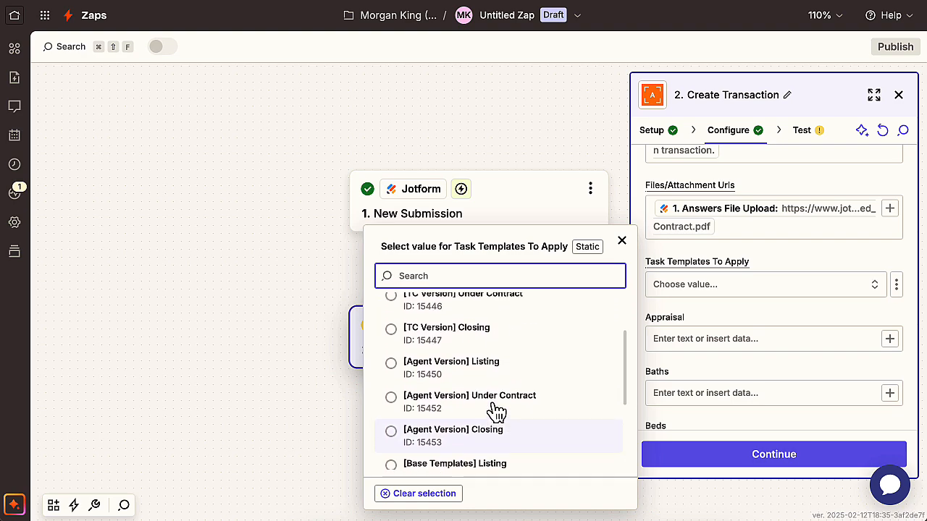
scroll(496, 411, "up", 3)
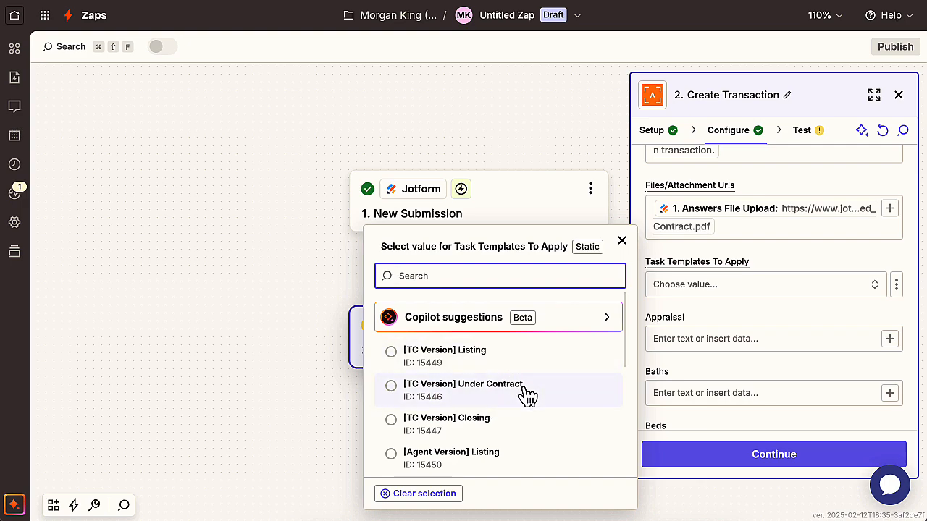
left_click(621, 241)
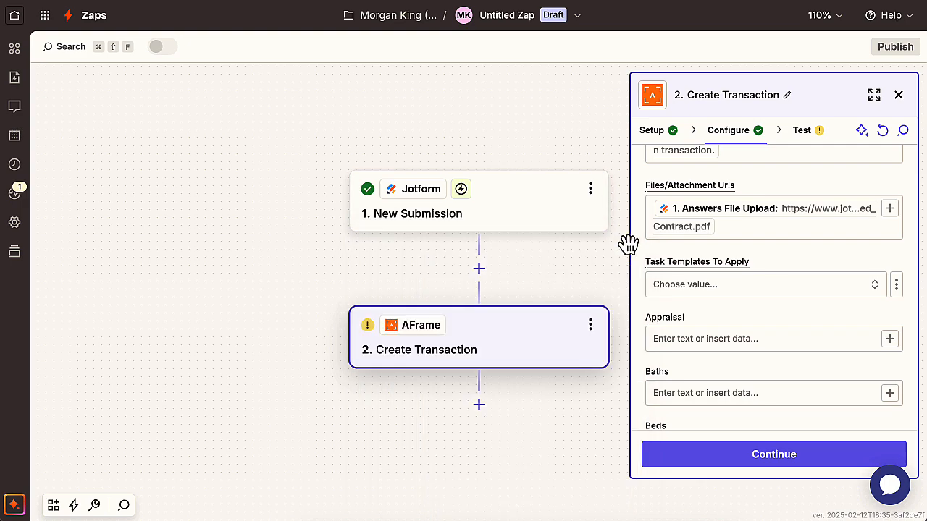
Test the Create Transaction step, switch to AFrame, and open the participants of the new draft buyer transaction
left_click(739, 457)
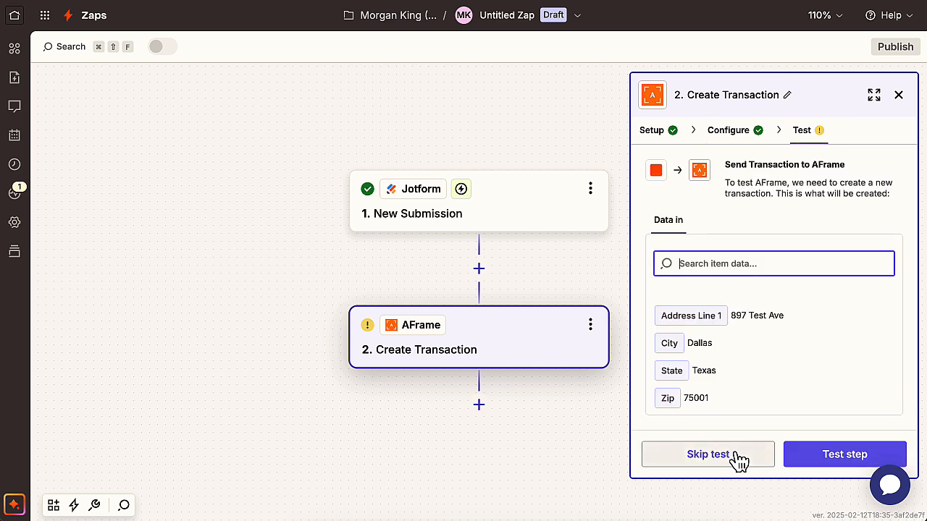
left_click(821, 472)
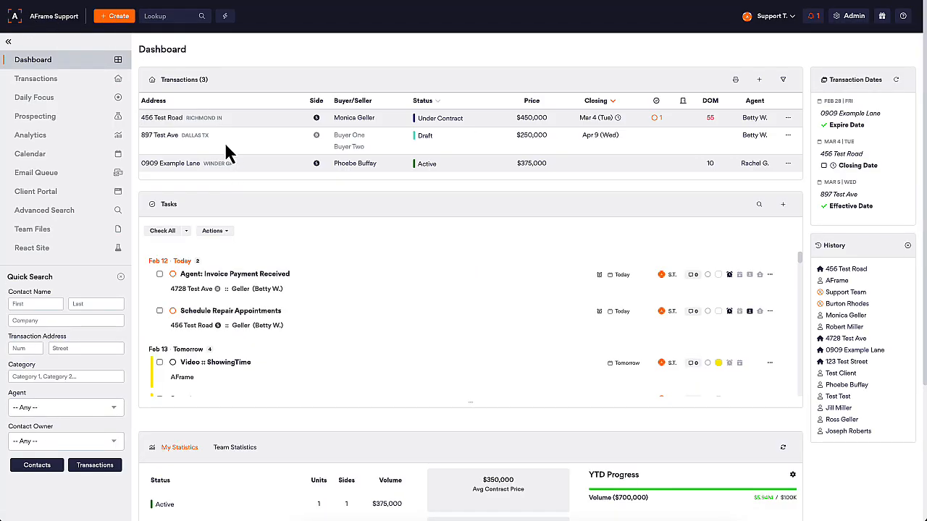
left_click(168, 137)
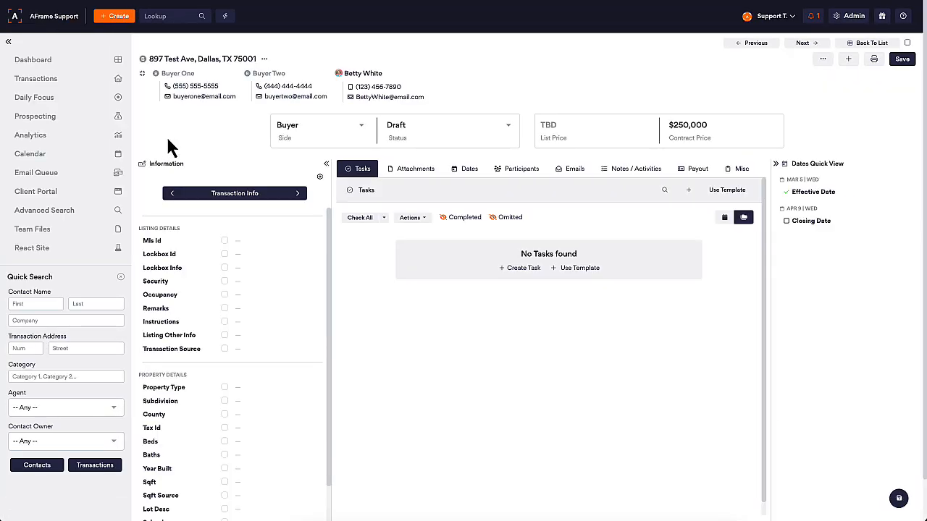
left_click(522, 168)
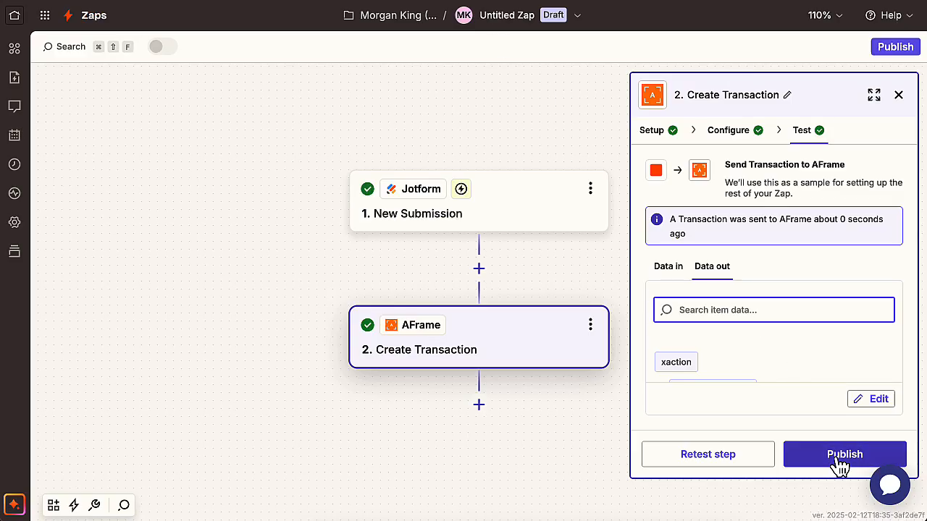
Publish the Zap in Zapier and dismiss the success dialog and notification
left_click(840, 463)
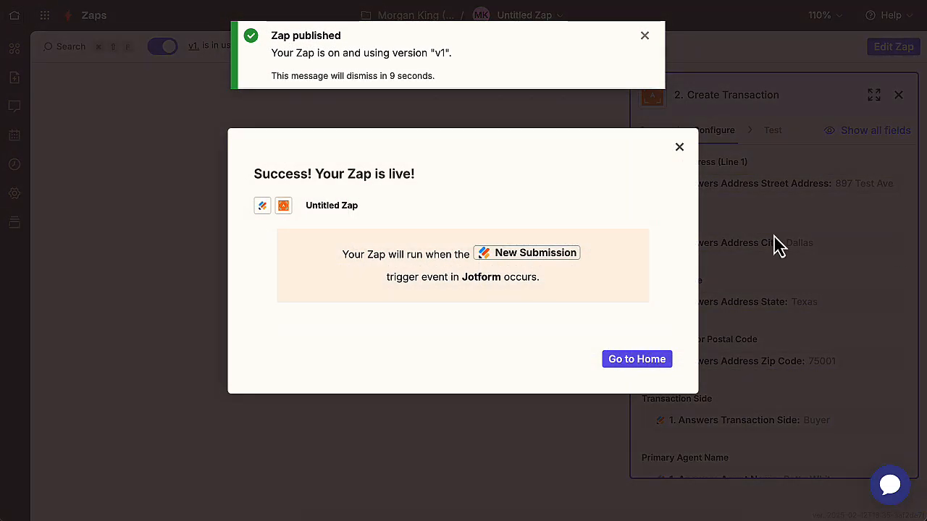
left_click(680, 149)
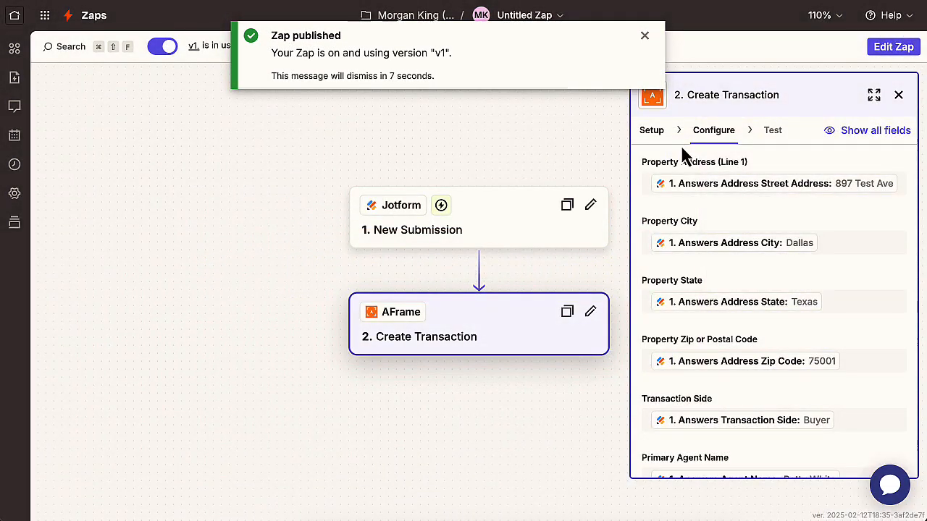
left_click(645, 35)
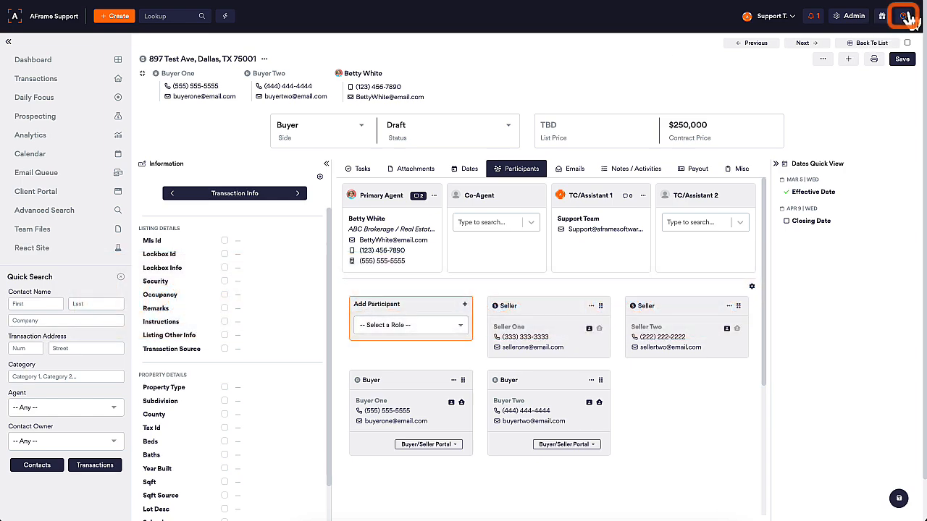
left_click(903, 15)
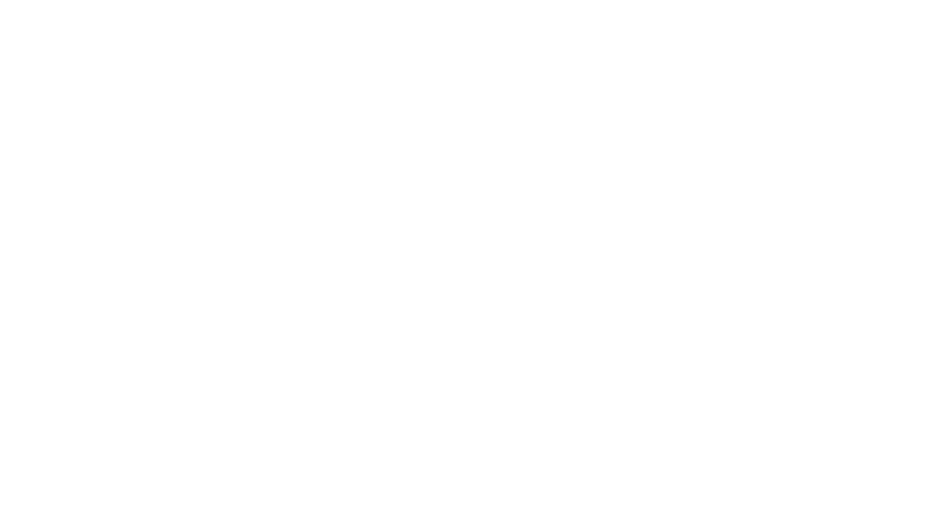